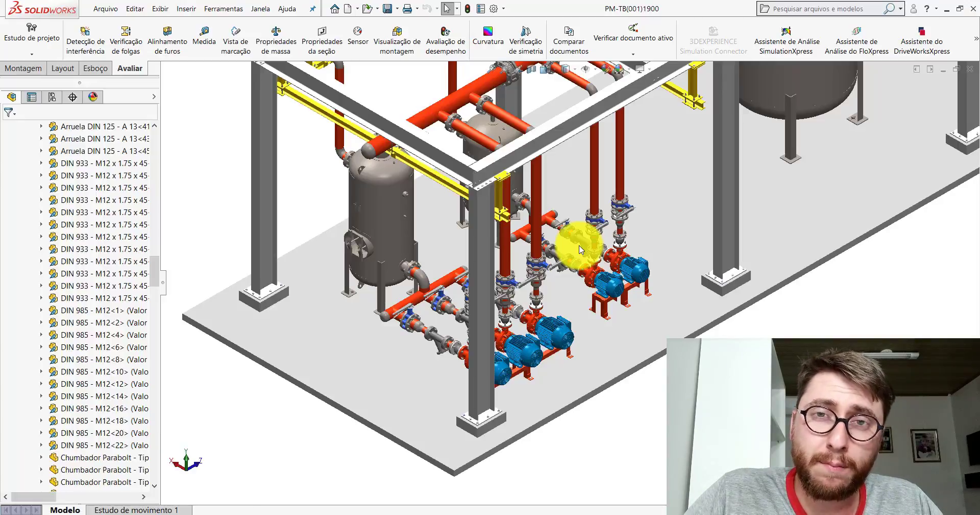
Zoom toward the pump area and orbit to a low front view of the motor-pumps on their red base frames.
scroll(620, 304, down, 2)
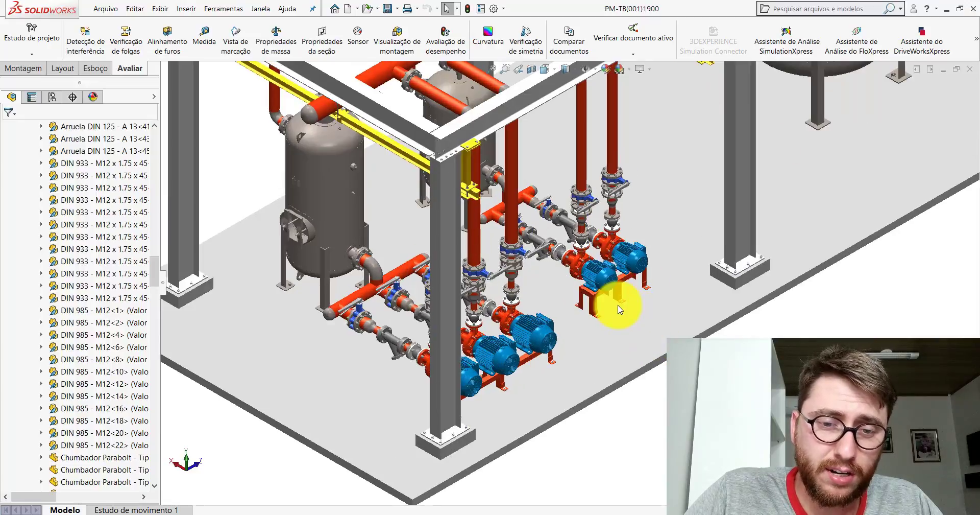
scroll(619, 306, down, 2)
scroll(611, 304, down, 3)
scroll(544, 280, down, 2)
scroll(544, 280, up, 5)
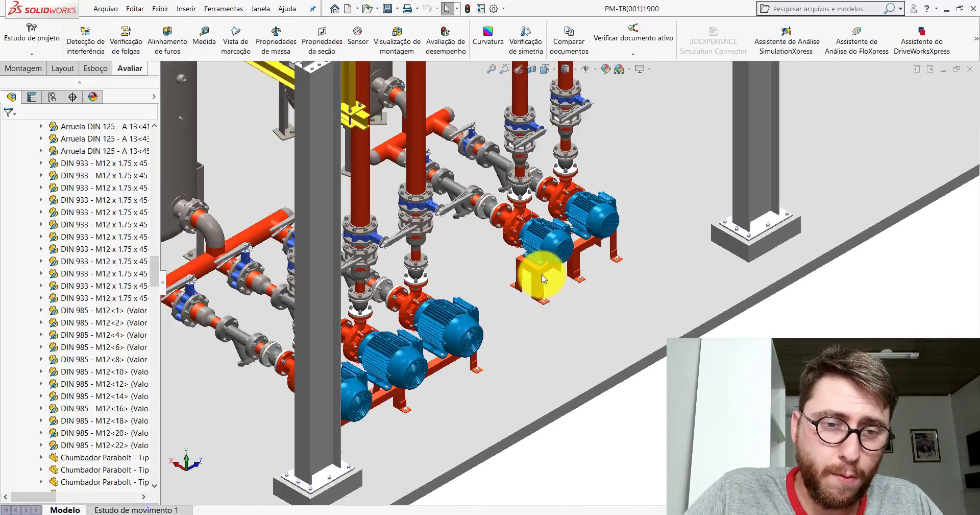
scroll(543, 285, down, 5)
mouse_move(543, 286)
middle_down()
mouse_move(523, 193)
mouse_move(547, 247)
mouse_move(595, 237)
mouse_move(593, 244)
middle_up()
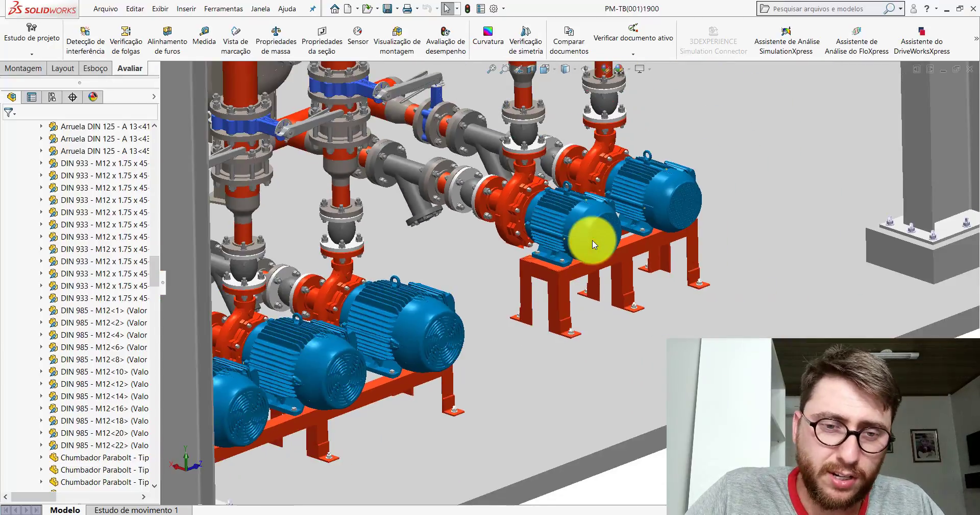
scroll(593, 244, up, 4)
scroll(580, 302, down, 2)
scroll(615, 268, down, 1)
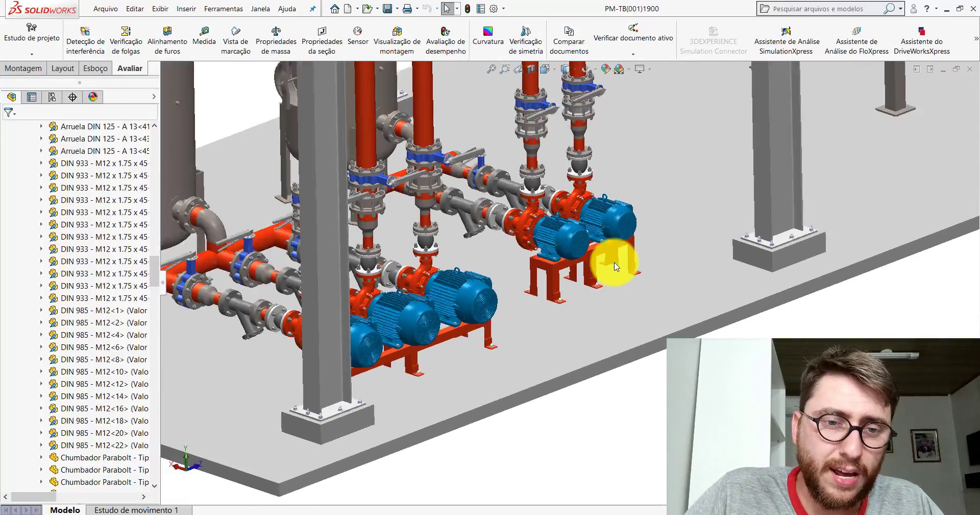
mouse_move(547, 274)
middle_down()
mouse_move(498, 212)
mouse_move(449, 236)
mouse_move(520, 236)
mouse_move(536, 273)
middle_up()
scroll(536, 283, down, 2)
Open the pump skid subassembly PM-TB(036)1900 on its own from a base frame leg.
scroll(523, 271, down, 2)
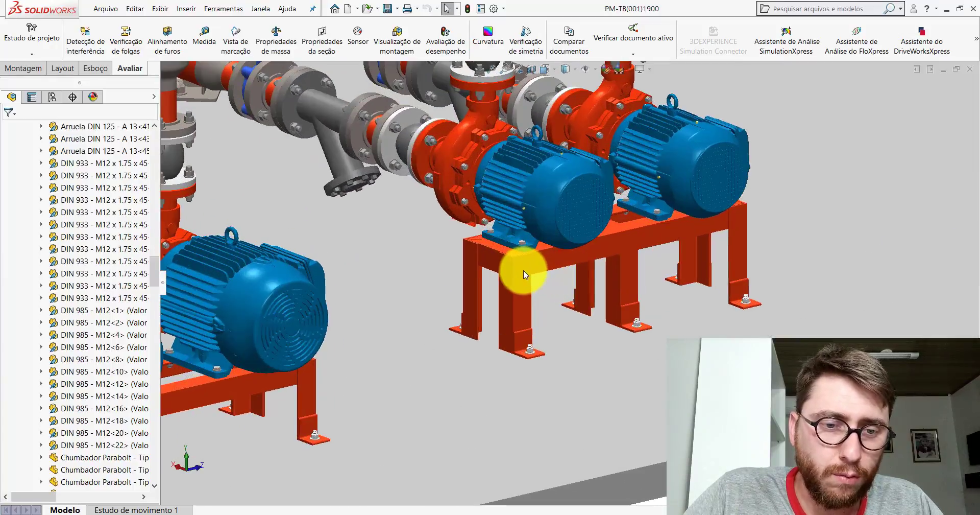
click(523, 270)
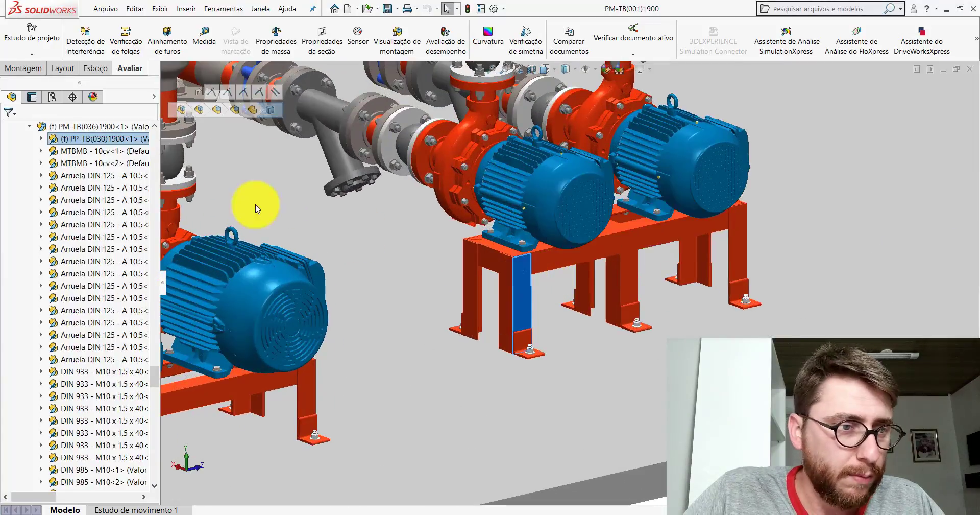
click(112, 128)
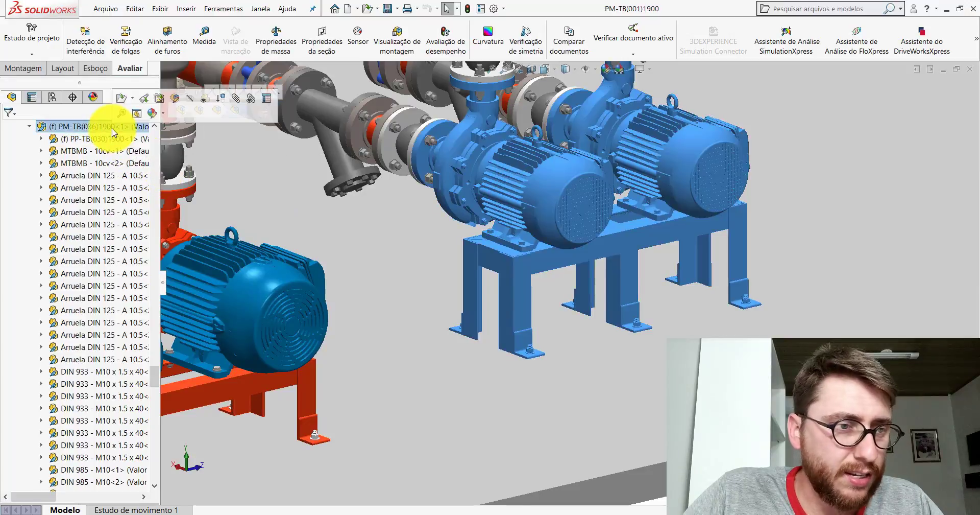
click(123, 98)
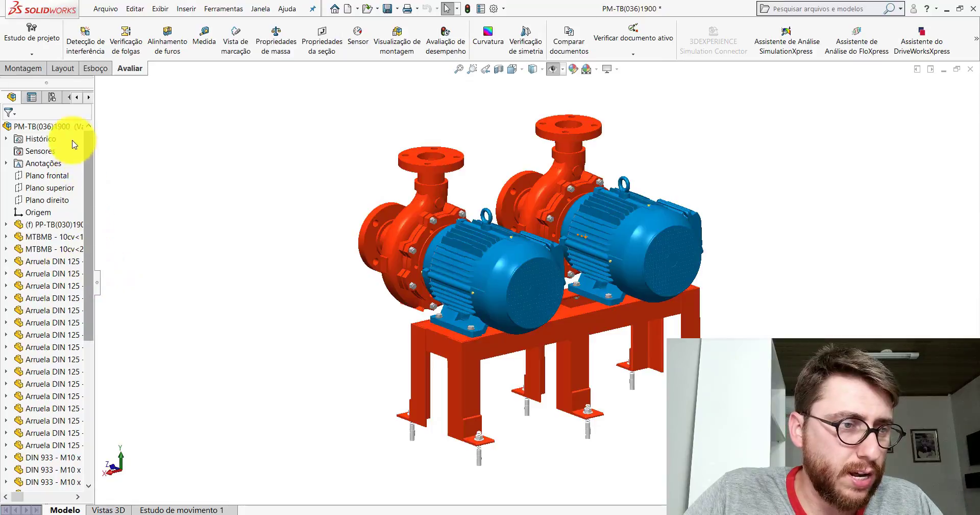
right_click(71, 127)
click(193, 322)
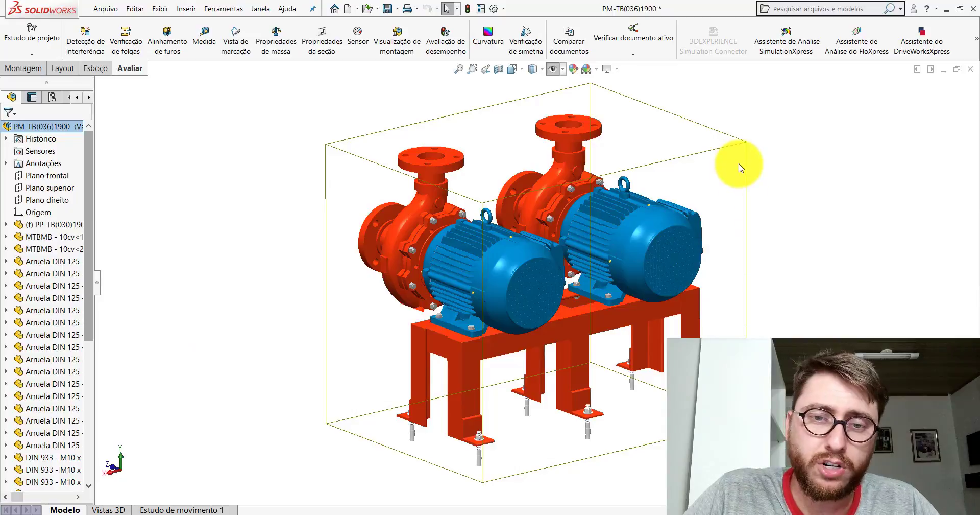
Orbit the pump assembly to a rear view of the motors and select a base frame leg.
click(750, 152)
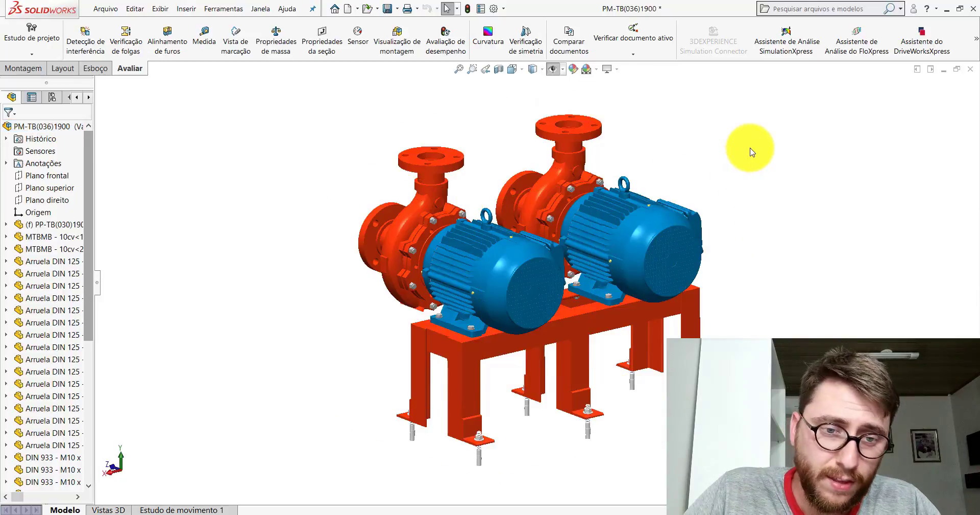
mouse_move(700, 185)
middle_down()
mouse_move(595, 234)
mouse_move(676, 282)
mouse_move(652, 285)
middle_up()
scroll(566, 306, down, 3)
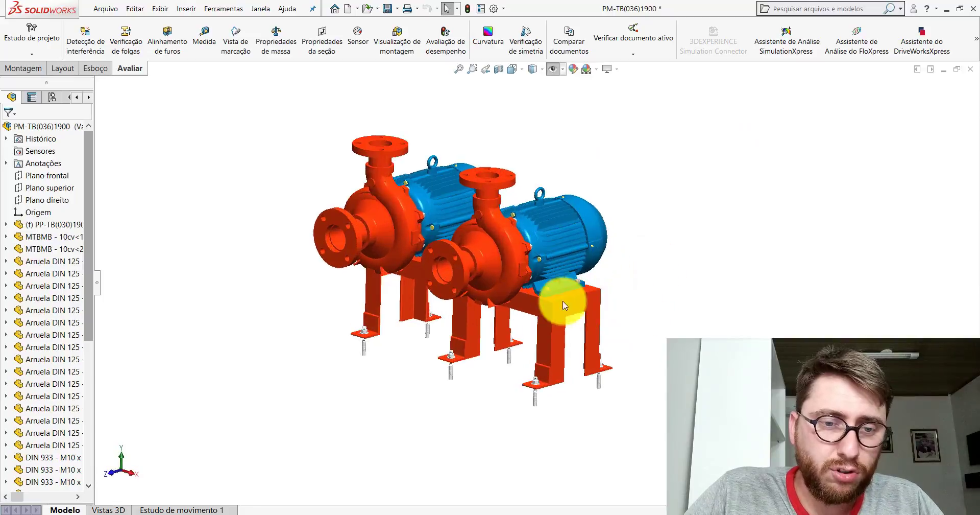
mouse_move(565, 305)
middle_down()
mouse_move(514, 255)
mouse_move(504, 221)
middle_up()
middle_drag(504, 262, 478, 313)
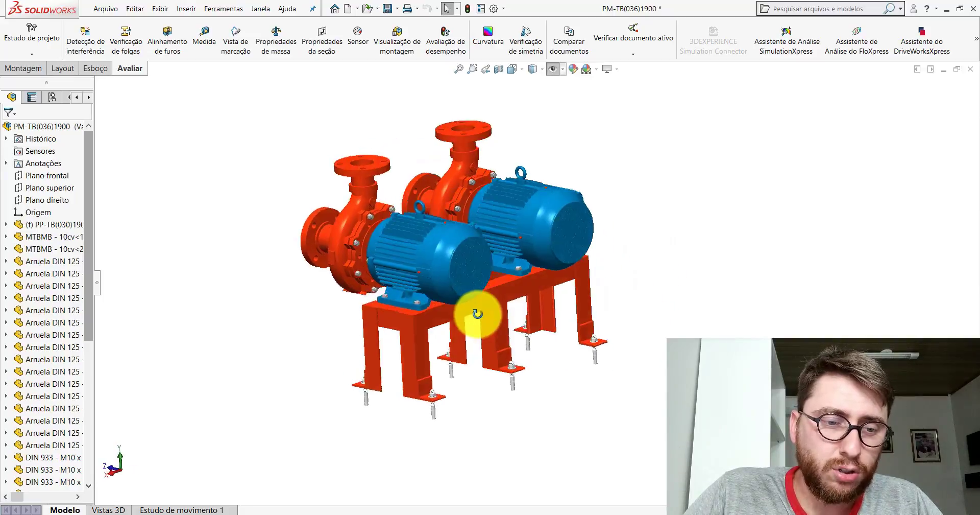
scroll(429, 357, down, 3)
click(416, 309)
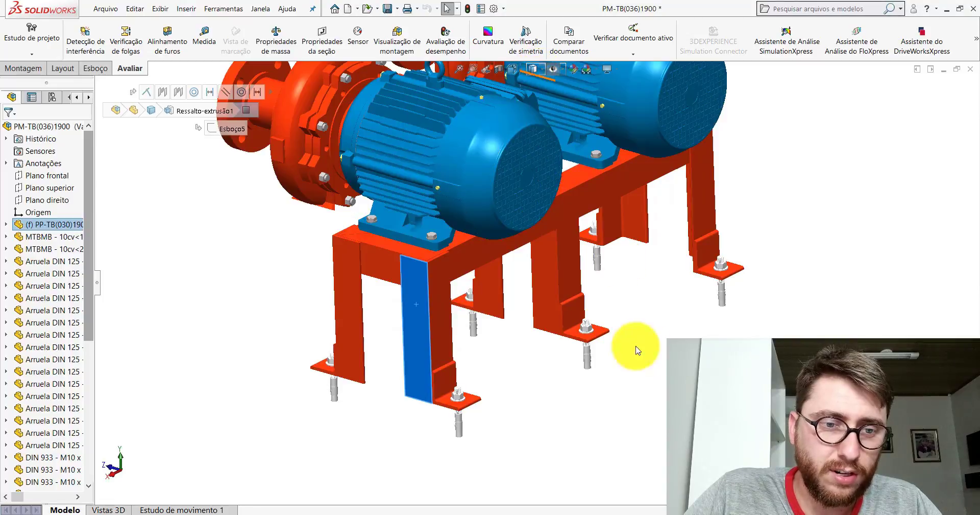
Set the display to Shaded With Edges and open the base frame part PP-TB(030)1900.
click(23, 69)
click(893, 40)
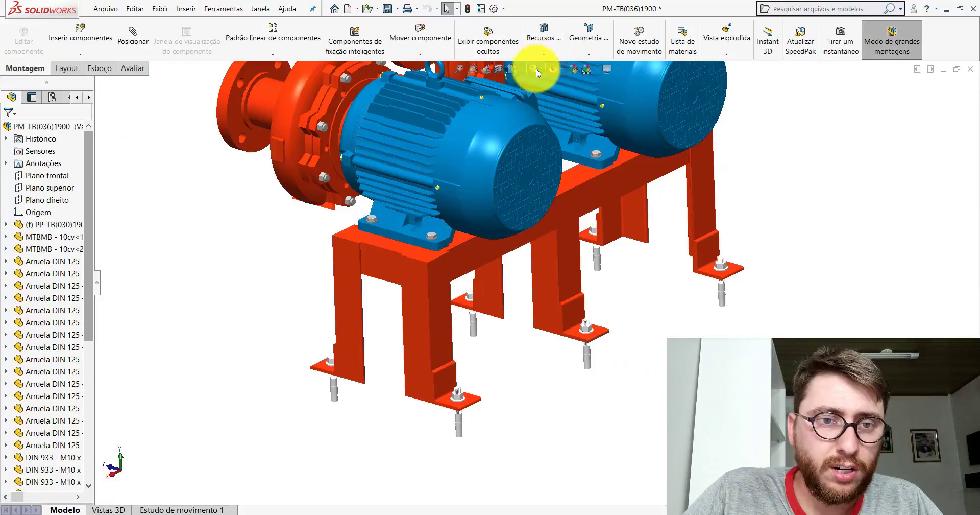
click(534, 83)
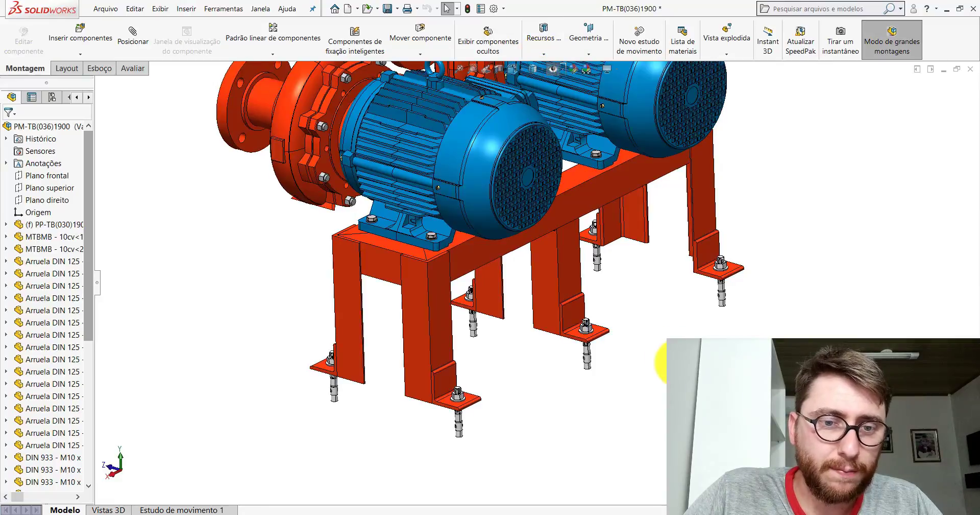
click(435, 295)
click(466, 228)
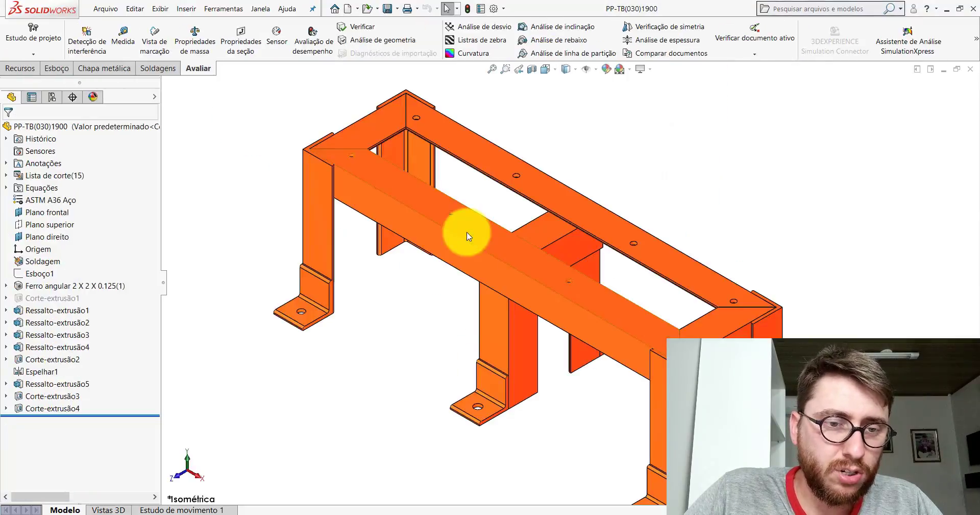
Orbit and zoom the frame part to examine its legs and drilled foot plates close up.
mouse_move(468, 236)
middle_down()
mouse_move(558, 258)
mouse_move(586, 307)
mouse_move(586, 245)
mouse_move(443, 306)
mouse_move(549, 170)
middle_up()
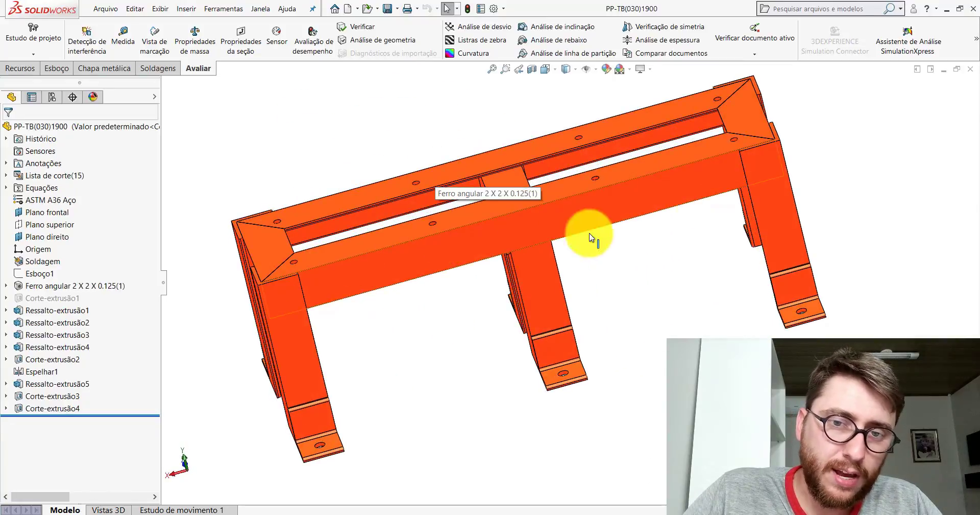
mouse_move(661, 175)
middle_down()
mouse_move(695, 164)
mouse_move(411, 274)
middle_up()
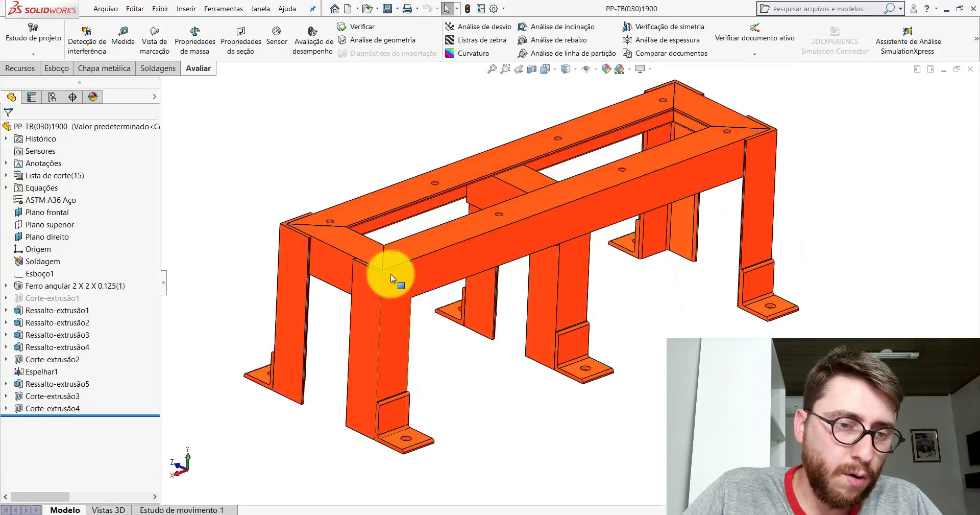
middle_drag(317, 250, 500, 235)
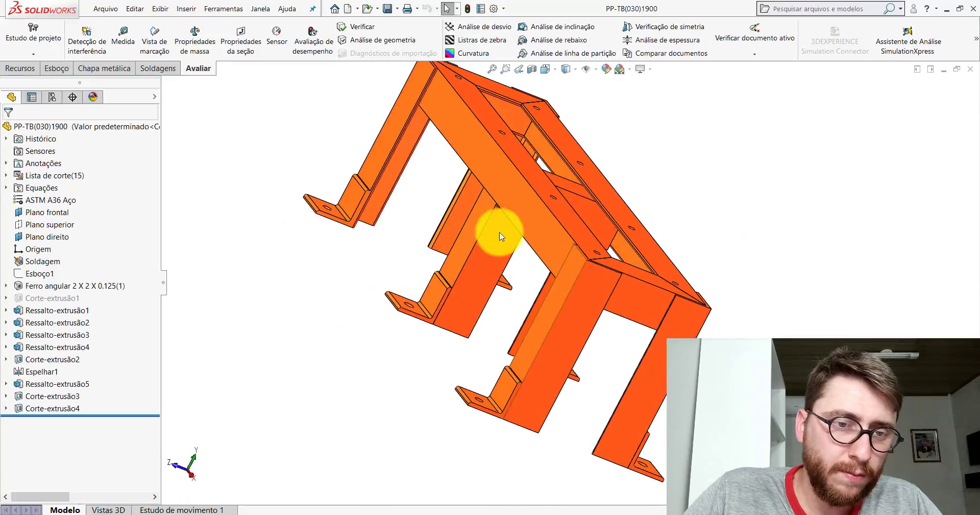
mouse_move(482, 166)
middle_down()
mouse_move(387, 151)
mouse_move(351, 72)
middle_up()
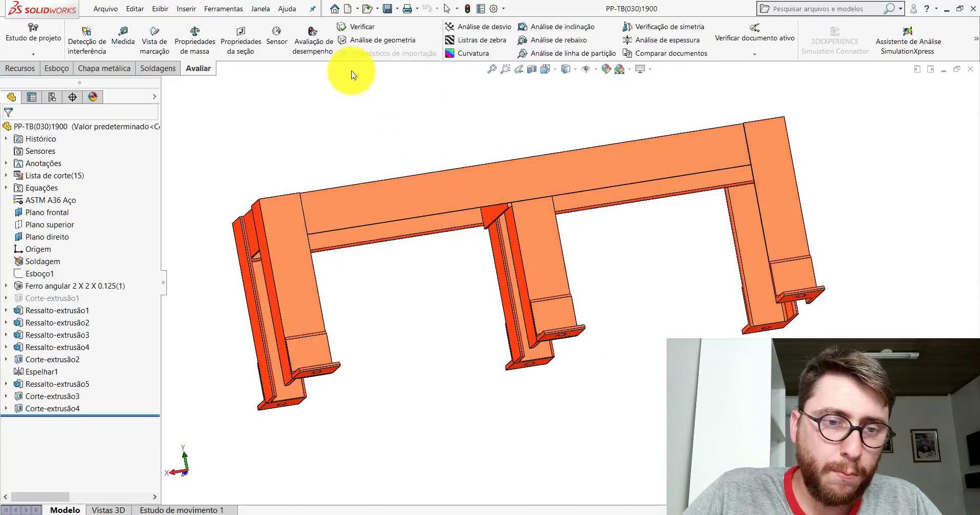
middle_drag(536, 275, 590, 379)
scroll(606, 378, up, 3)
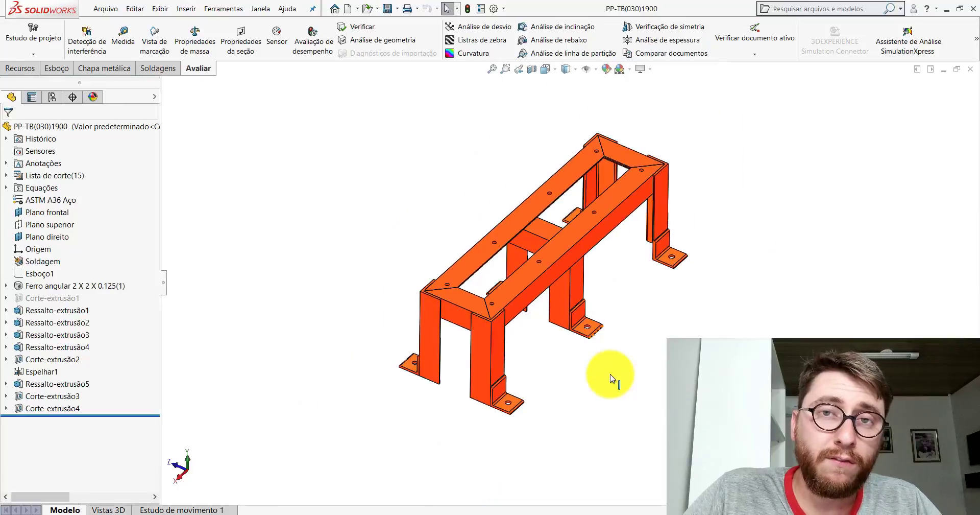
scroll(524, 399, down, 5)
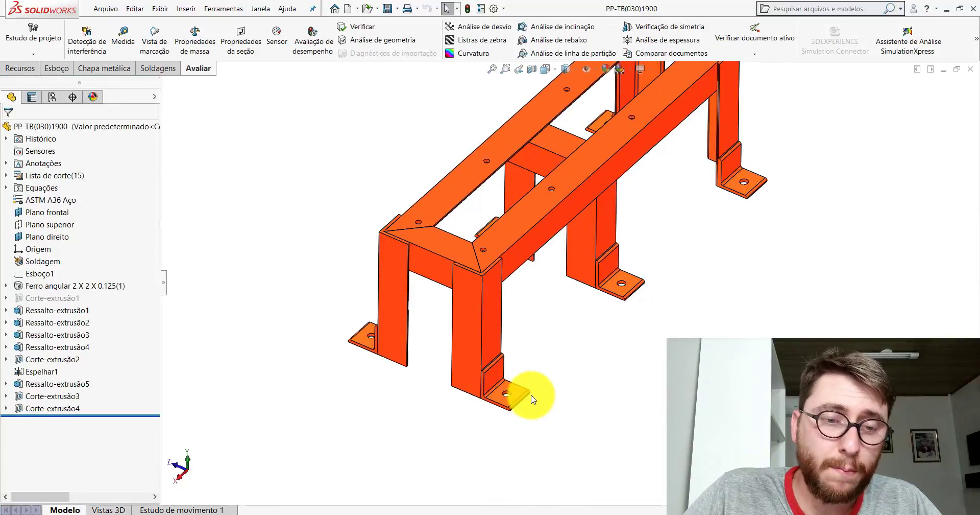
scroll(526, 394, down, 3)
scroll(489, 341, down, 3)
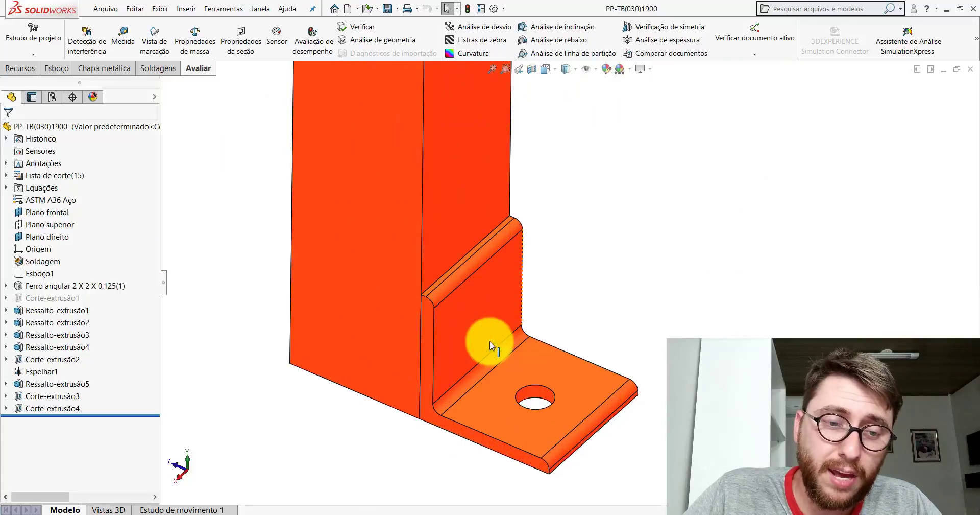
scroll(628, 338, up, 3)
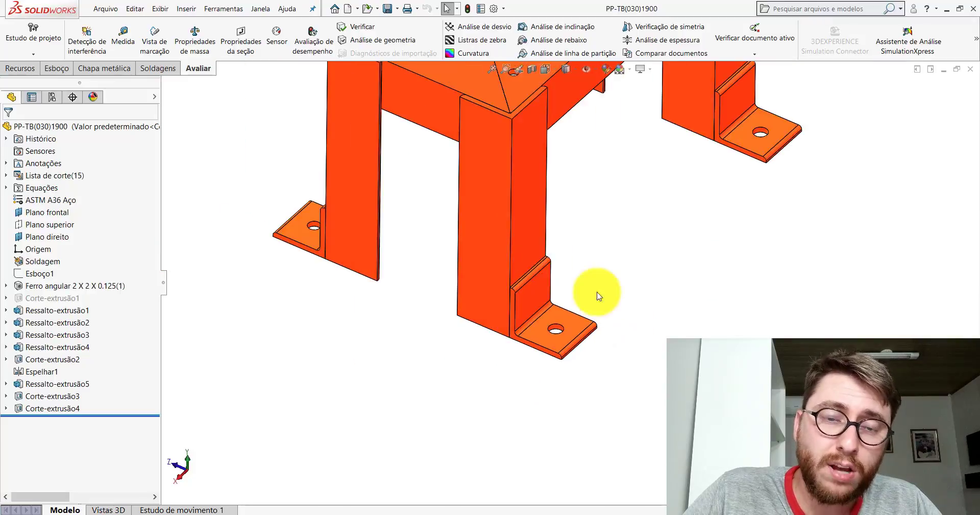
Inspect the front leg, then snap the PP-TB(030)1900 frame to isometric and zoom in on it.
click(521, 224)
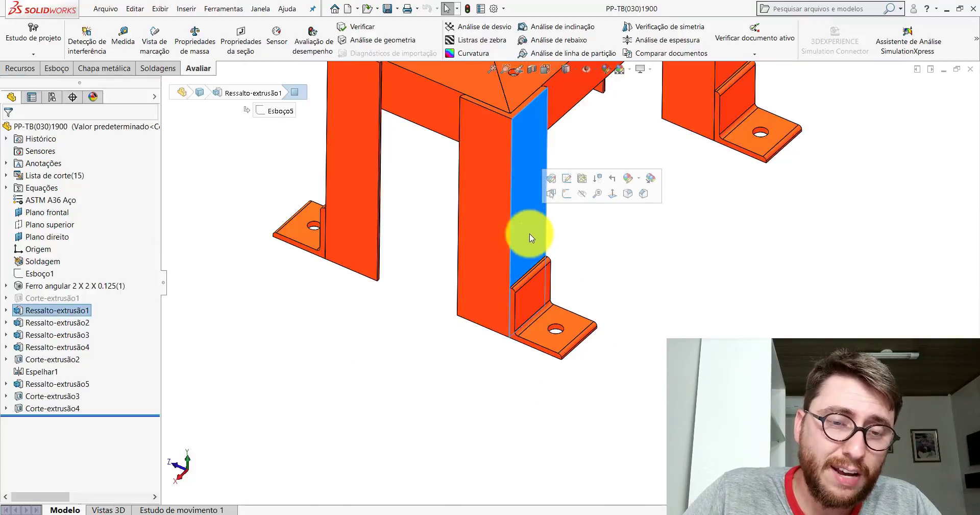
click(445, 214)
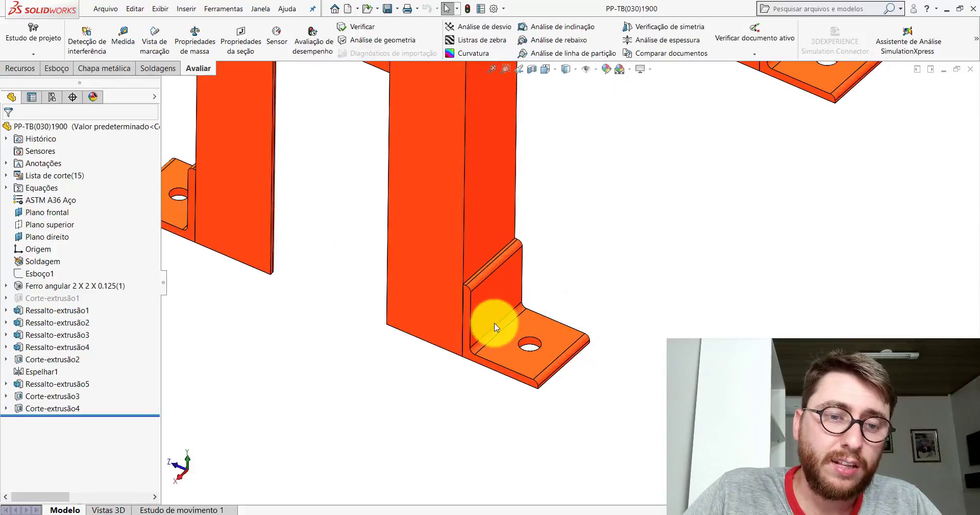
mouse_move(495, 324)
middle_down()
mouse_move(353, 276)
mouse_move(474, 291)
mouse_move(477, 328)
middle_up()
scroll(610, 269, up, 5)
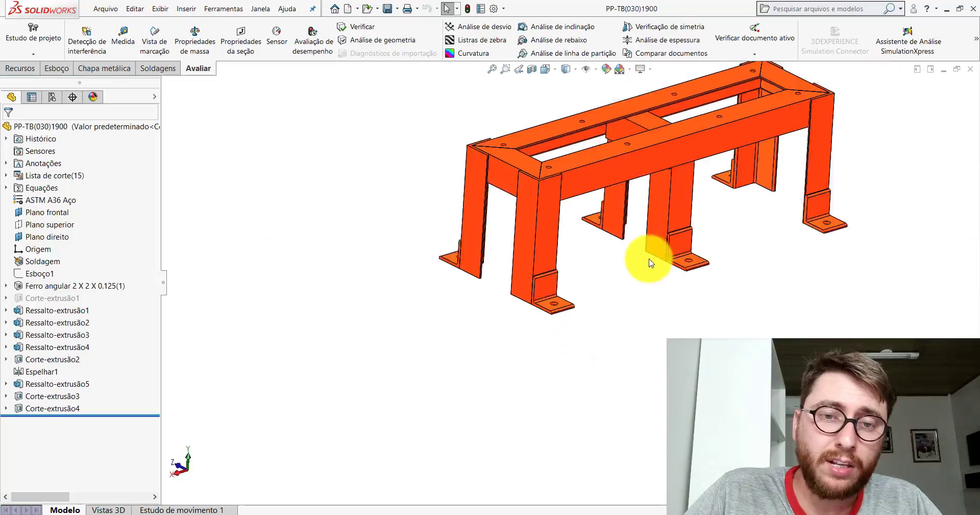
scroll(613, 277, up, 5)
key(space)
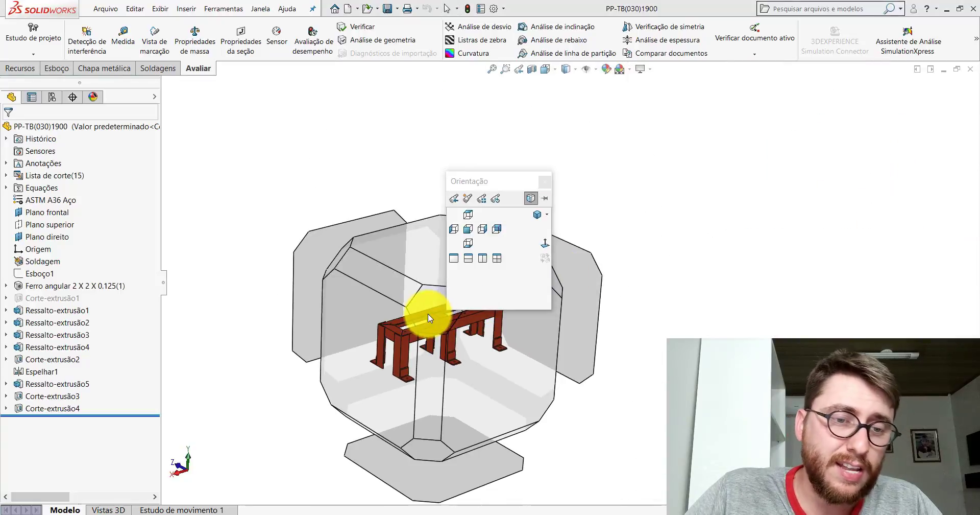
click(428, 313)
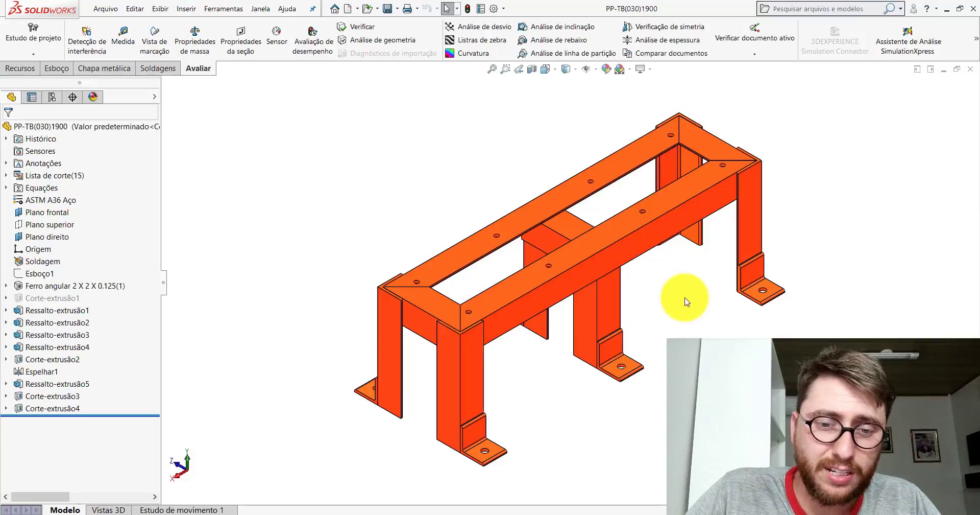
scroll(663, 288, up, 3)
scroll(587, 229, down, 2)
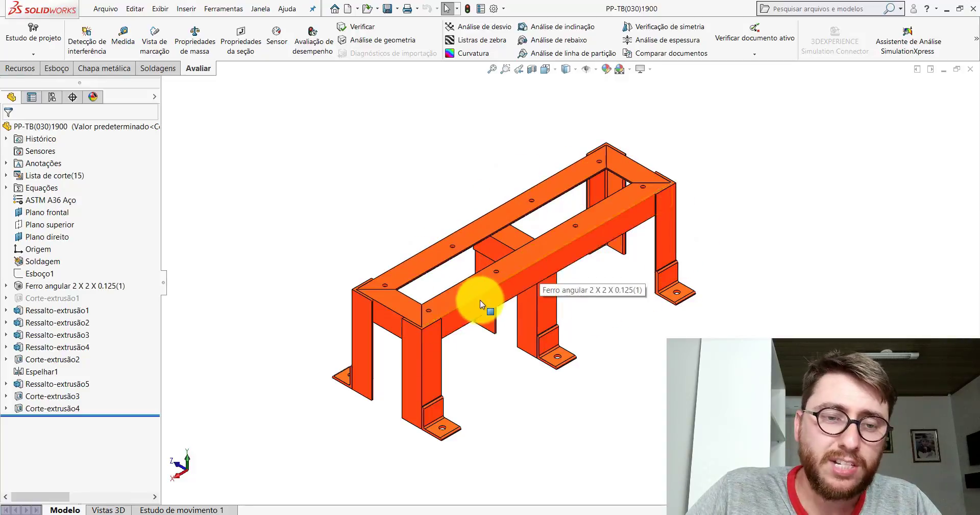
scroll(480, 299, down, 2)
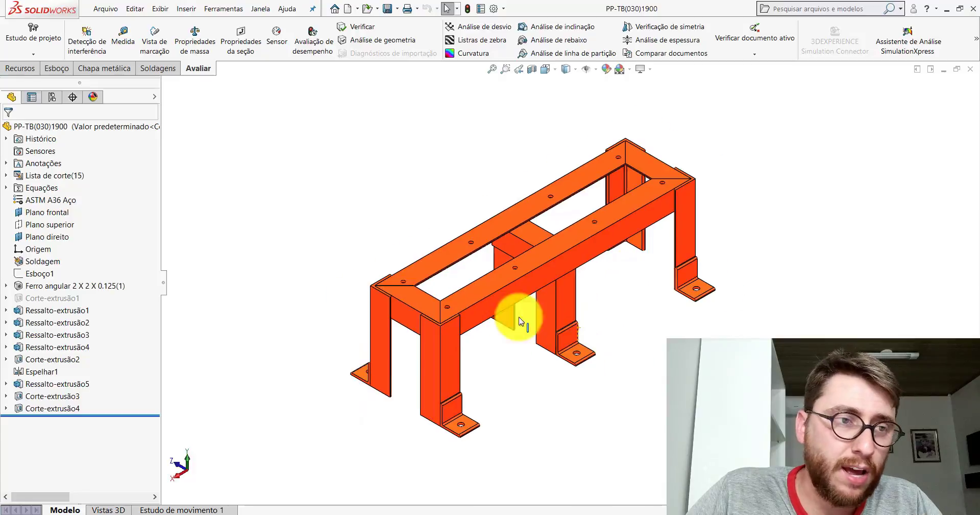
Measure the foot's bottom edge, reading a length of 63 mm.
click(123, 35)
scroll(526, 458, down, 2)
scroll(520, 453, down, 3)
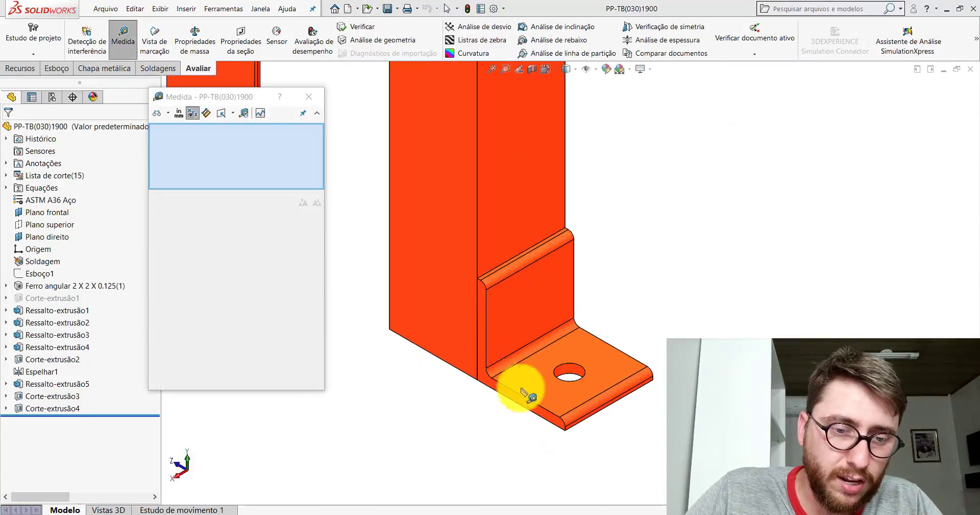
click(478, 398)
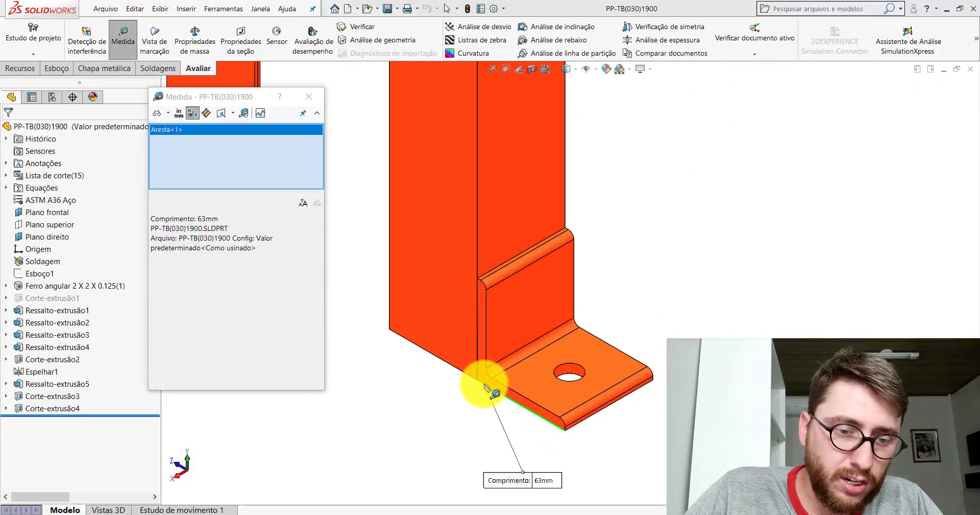
click(449, 405)
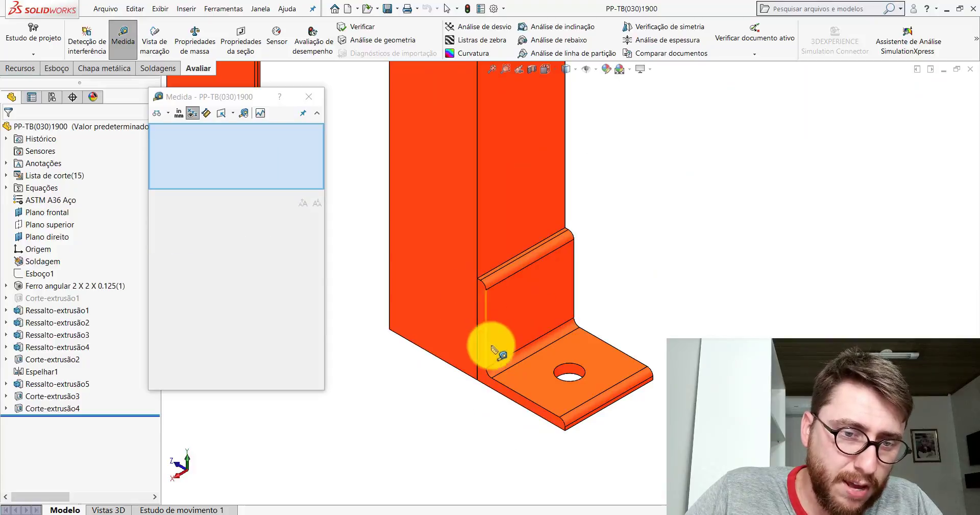
Measure the foot plate faces for 6.4 mm thickness and 3767.9 mm² area, then close Measure.
click(495, 269)
click(411, 412)
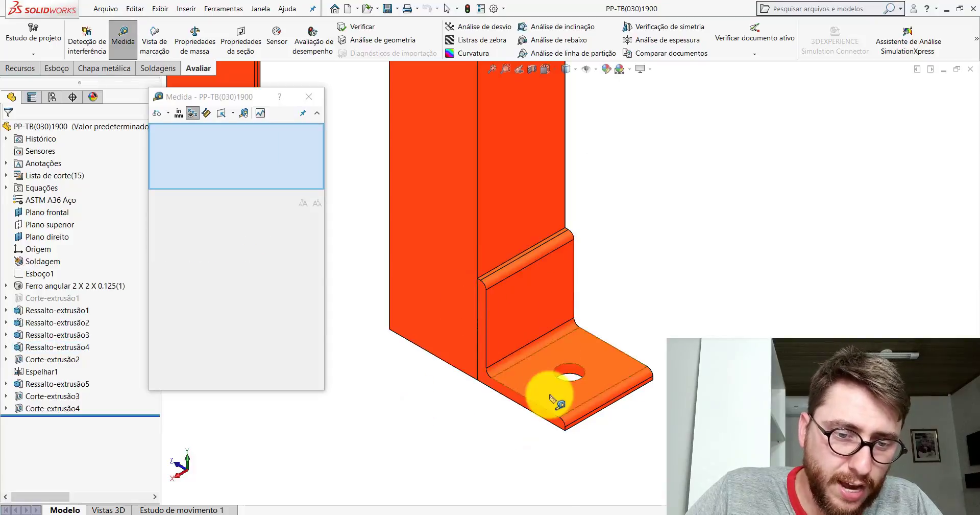
click(546, 397)
scroll(541, 357, up, 3)
click(536, 426)
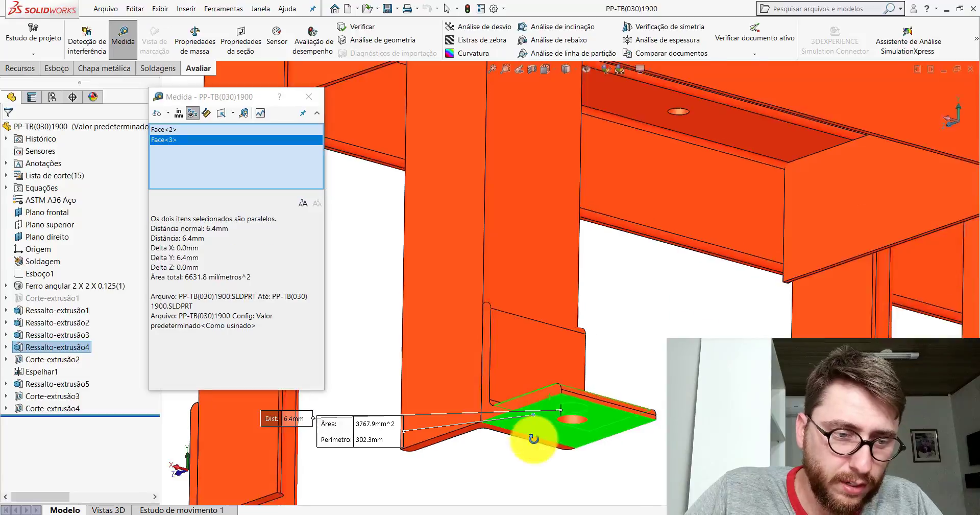
middle_drag(536, 438, 536, 500)
click(312, 97)
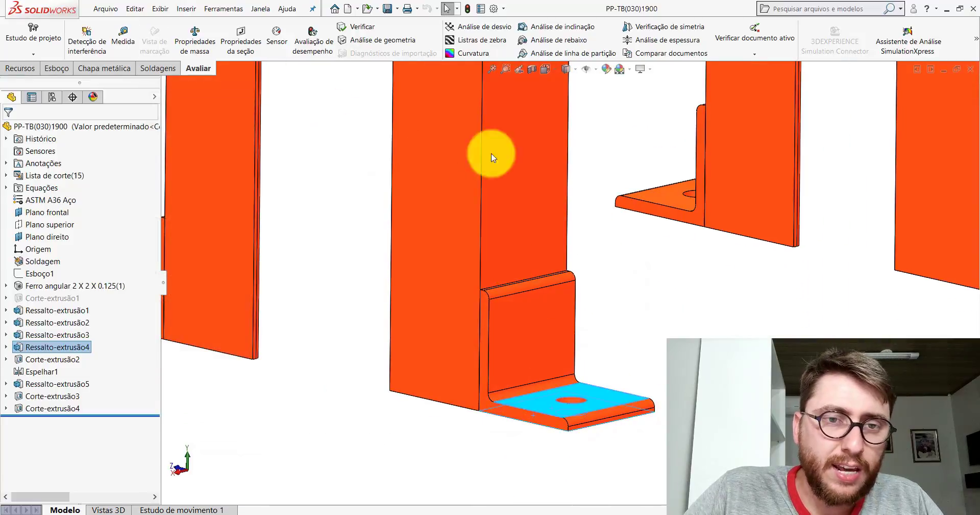
click(546, 70)
Show the frame in isometric view and switch to the PM-TB(036)1900 assembly window.
click(603, 100)
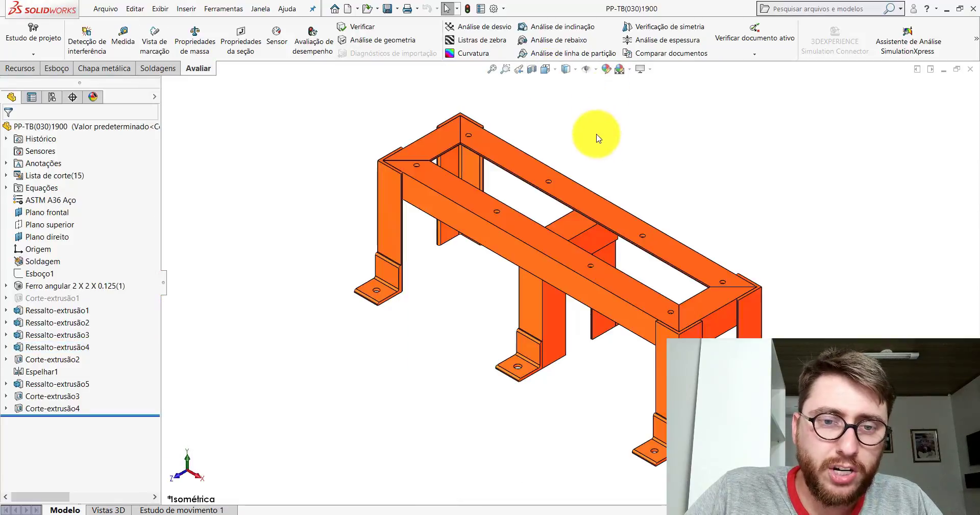
click(970, 69)
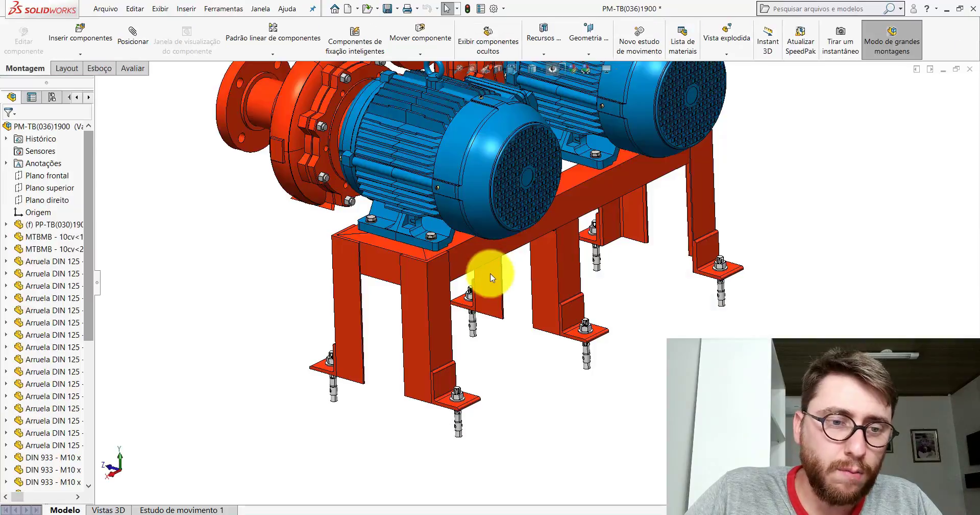
scroll(490, 276, up, 4)
scroll(492, 280, down, 2)
scroll(488, 280, down, 2)
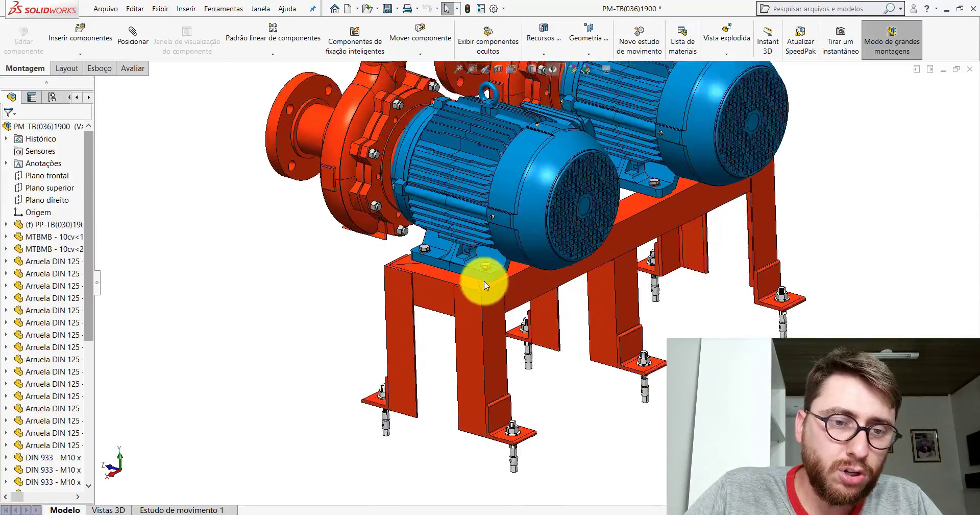
Orbit the pump assembly to inspect the base from below, then close the document.
mouse_move(484, 281)
middle_down()
mouse_move(337, 100)
mouse_move(357, 90)
mouse_move(390, 159)
mouse_move(509, 237)
mouse_move(400, 299)
middle_up()
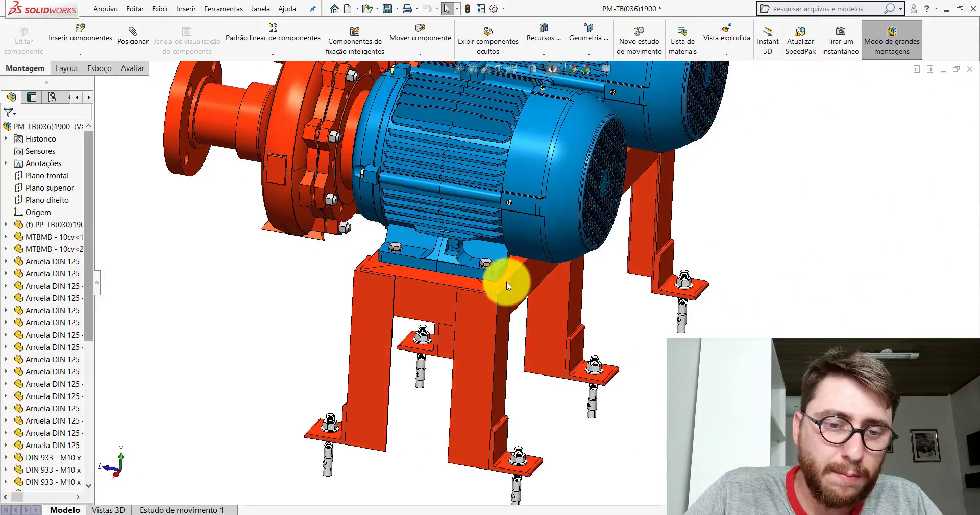
scroll(573, 328, up, 3)
scroll(552, 313, down, 2)
middle_drag(551, 313, 521, 328)
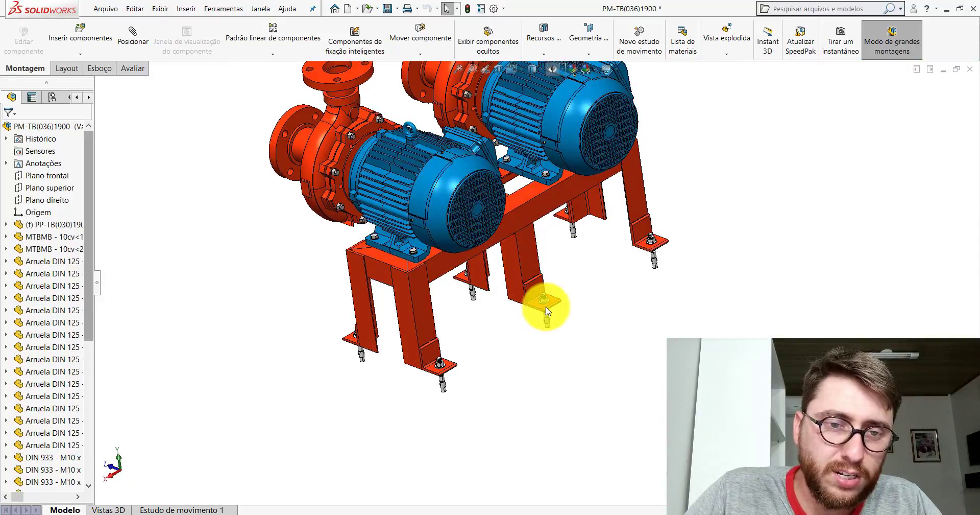
click(970, 68)
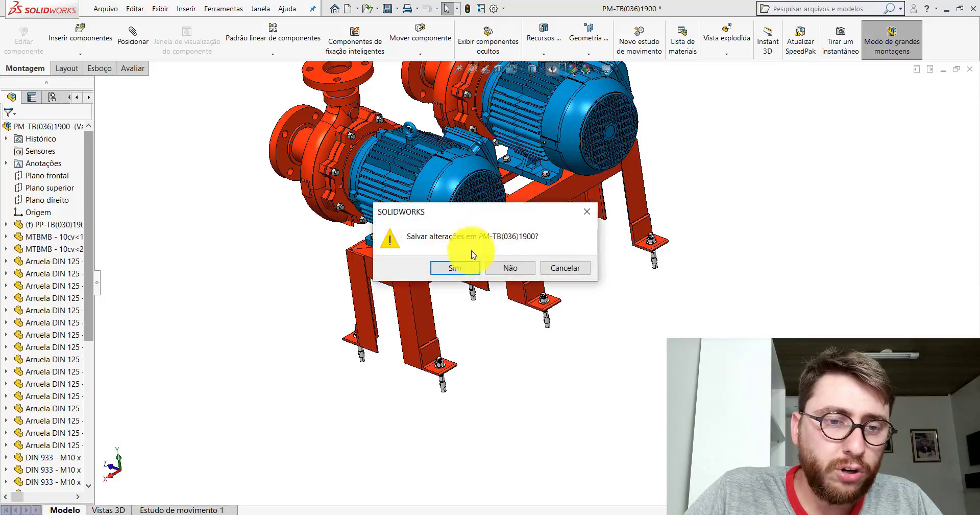
Discard the pump assembly changes (Não) and orbit the plant assembly to a low view along the pumps.
click(509, 268)
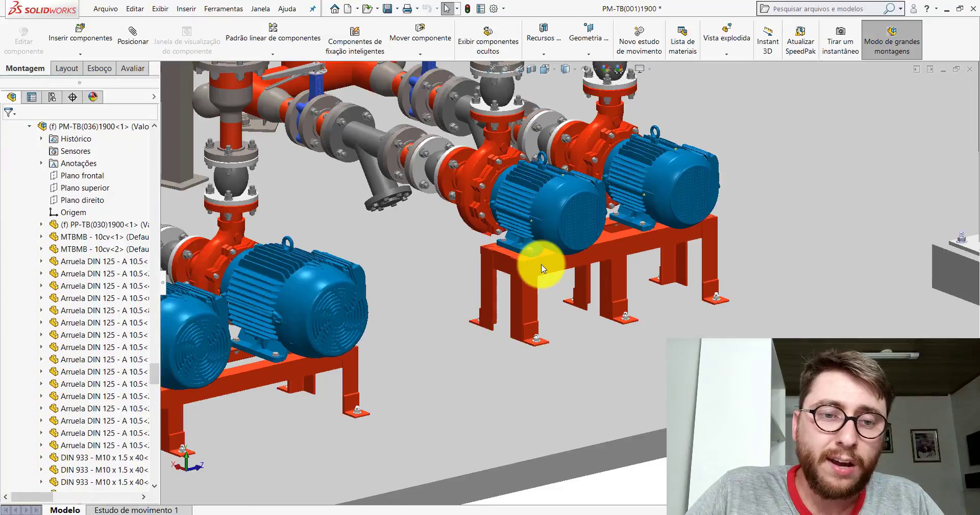
scroll(571, 286, down, 3)
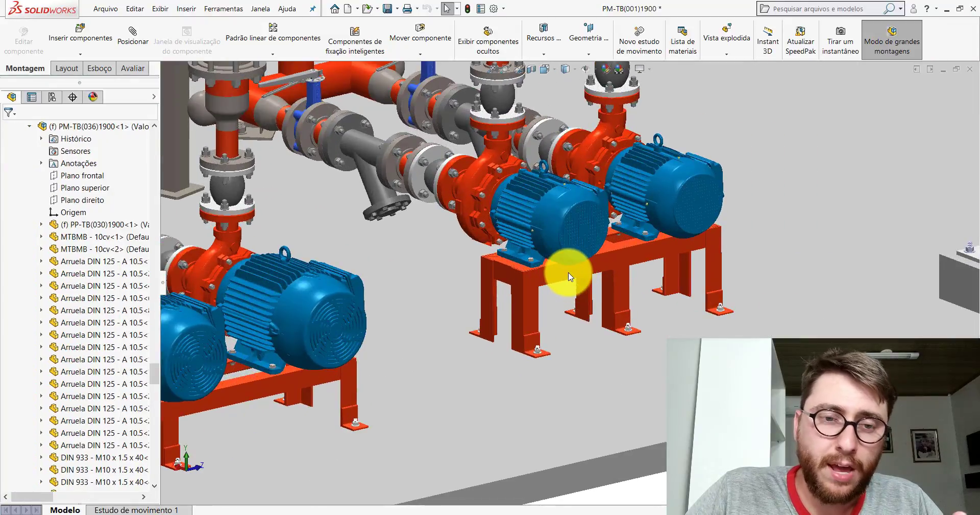
scroll(520, 255, up, 3)
scroll(525, 258, up, 2)
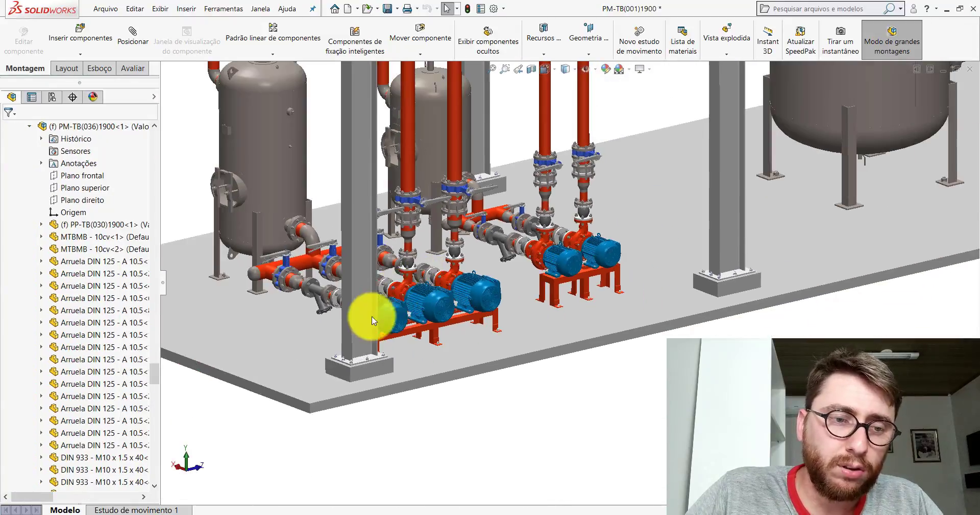
scroll(445, 283, down, 3)
scroll(464, 260, down, 3)
mouse_move(470, 241)
middle_down()
mouse_move(531, 231)
mouse_move(551, 278)
mouse_move(441, 289)
middle_up()
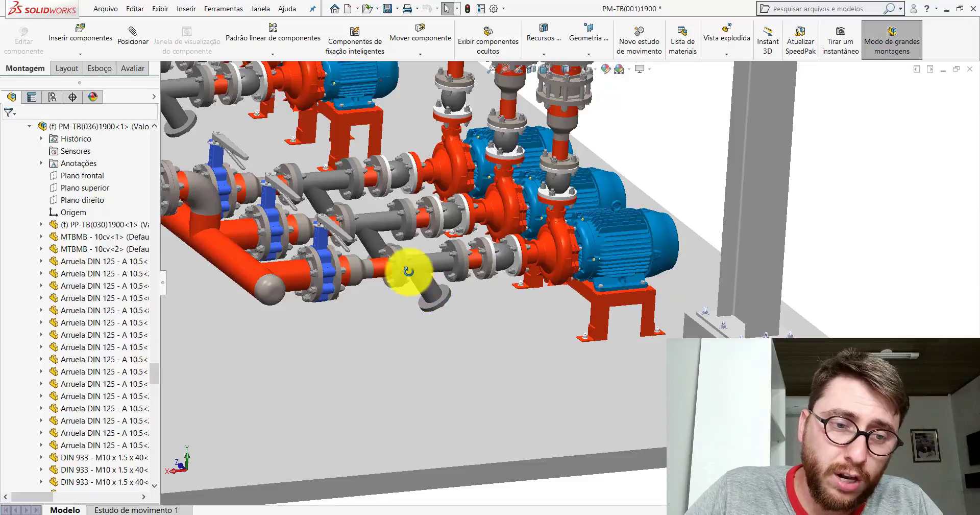
middle_drag(409, 272, 455, 313)
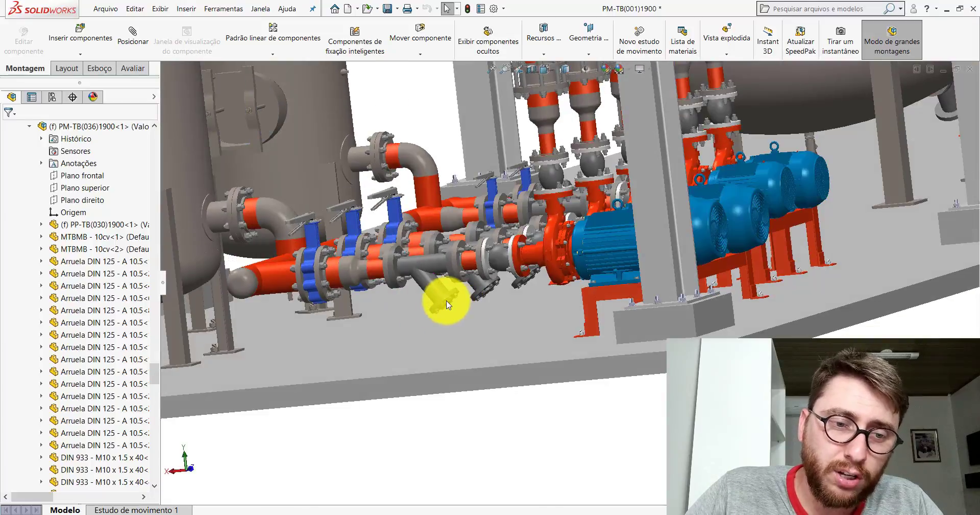
mouse_move(418, 276)
middle_down()
mouse_move(459, 281)
mouse_move(482, 307)
middle_up()
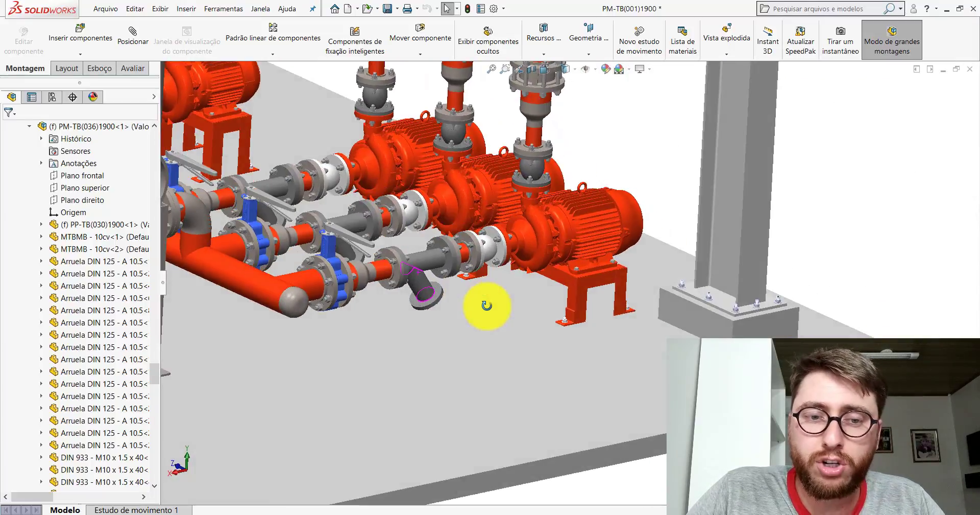
scroll(582, 270, down, 3)
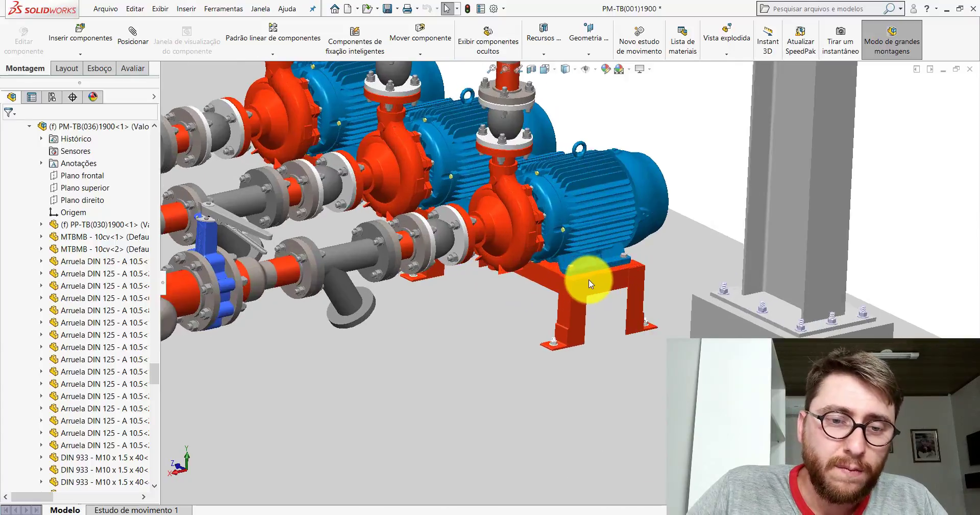
scroll(587, 281, down, 3)
scroll(574, 260, up, 5)
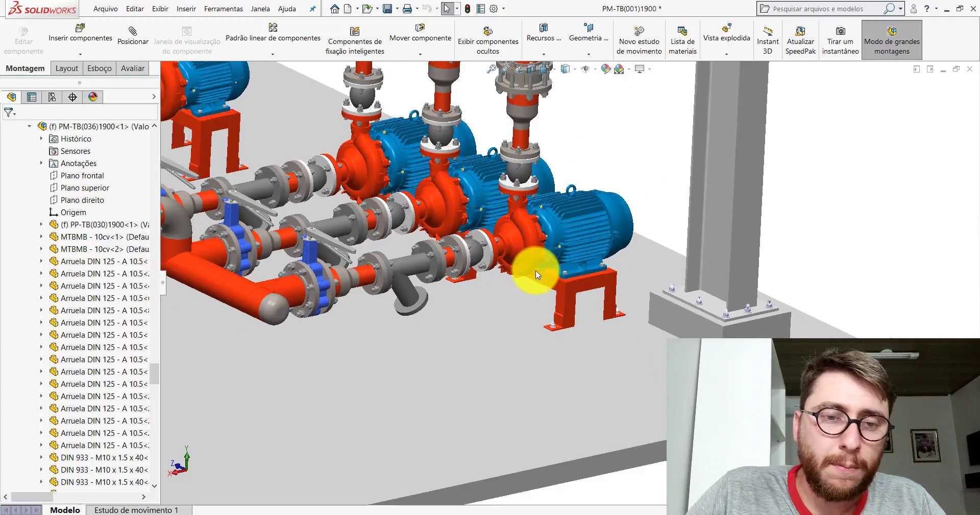
scroll(560, 243, up, 4)
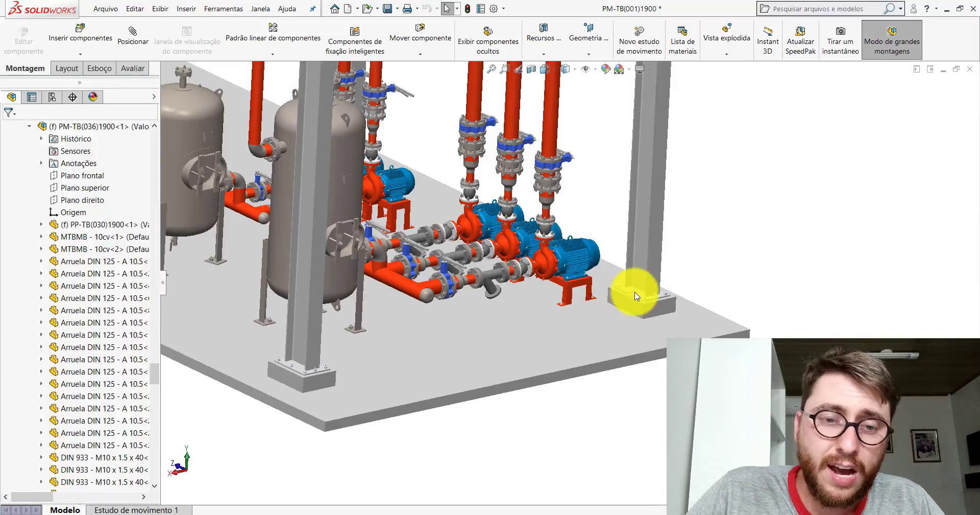
scroll(577, 287, down, 2)
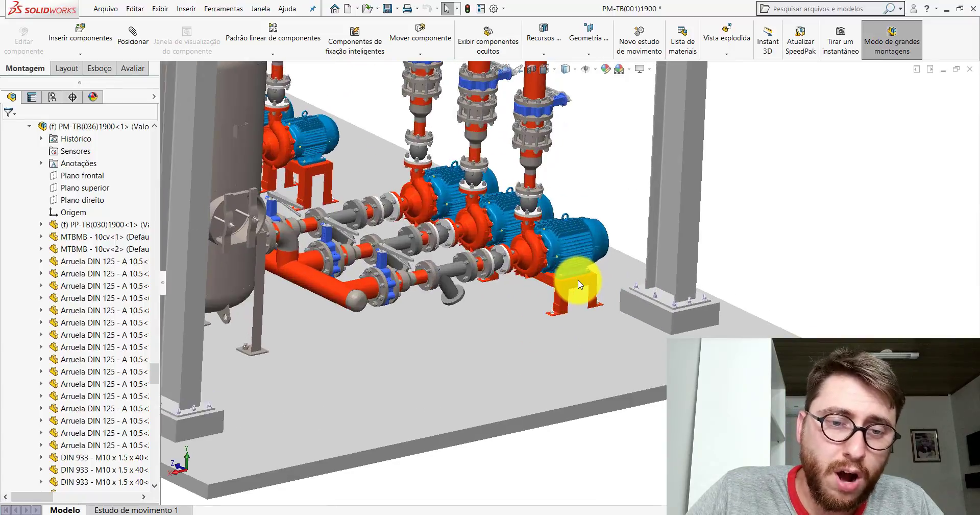
scroll(577, 286, down, 3)
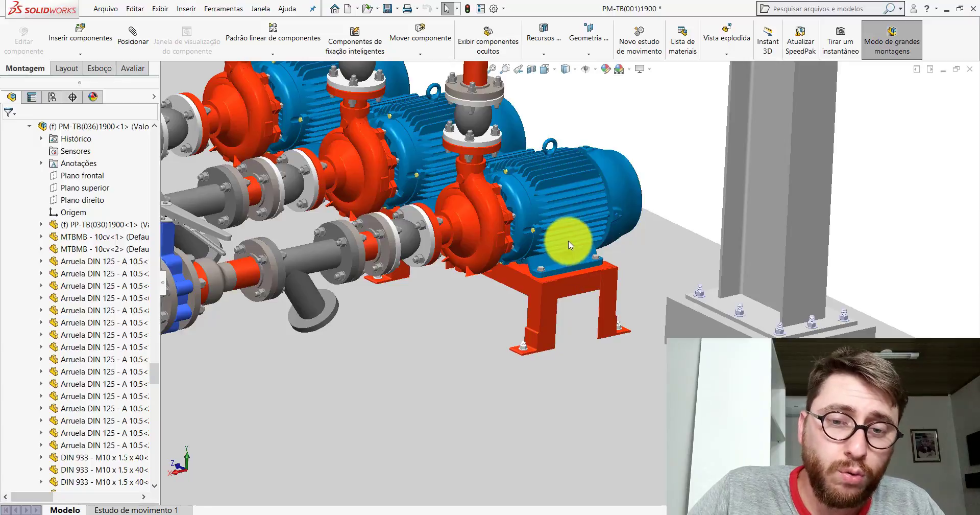
scroll(568, 240, up, 5)
scroll(526, 262, up, 4)
scroll(513, 257, up, 3)
scroll(514, 254, down, 2)
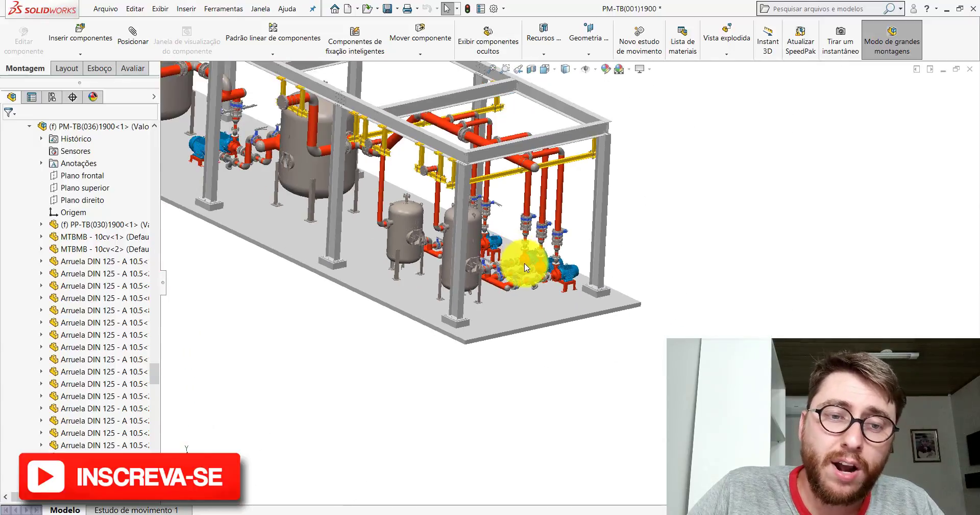
scroll(525, 262, down, 3)
mouse_move(498, 218)
middle_down()
mouse_move(437, 259)
mouse_move(449, 301)
middle_up()
key(space)
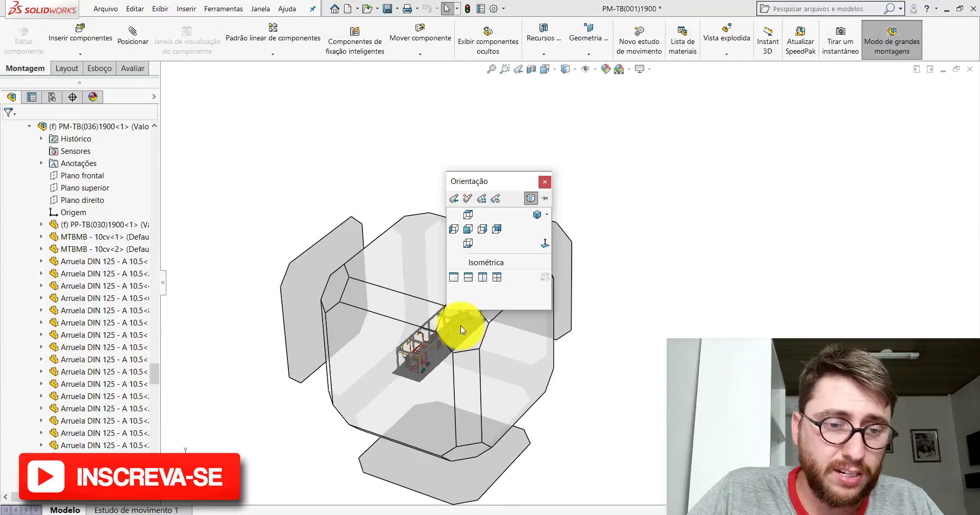
click(460, 326)
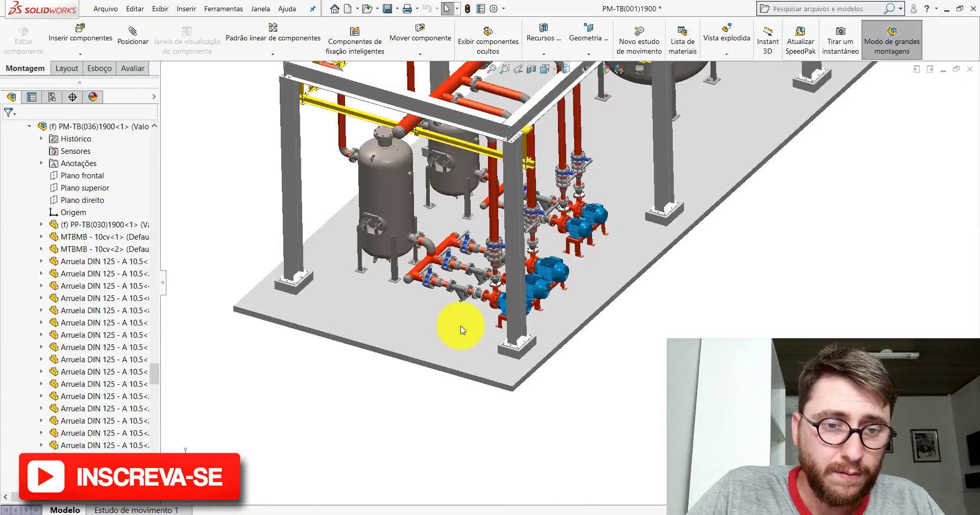
scroll(452, 427, down, 4)
scroll(457, 428, down, 3)
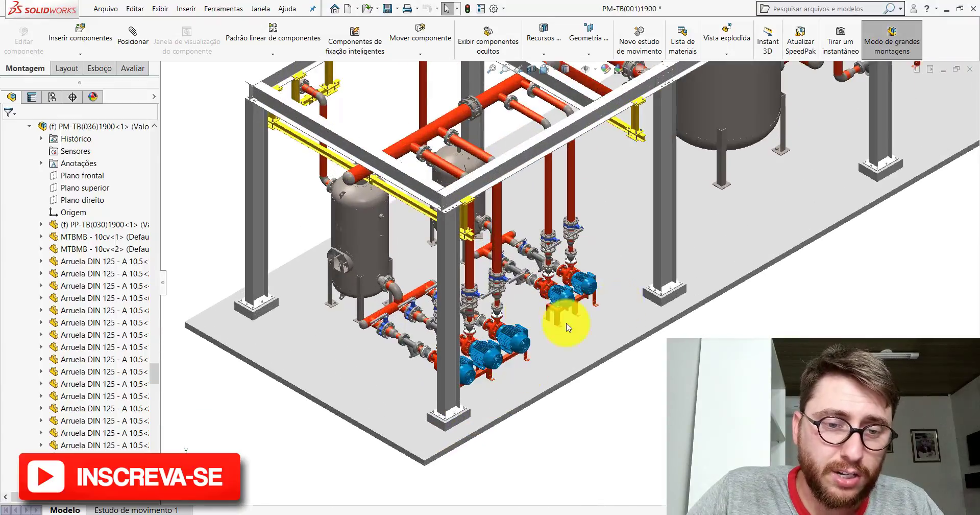